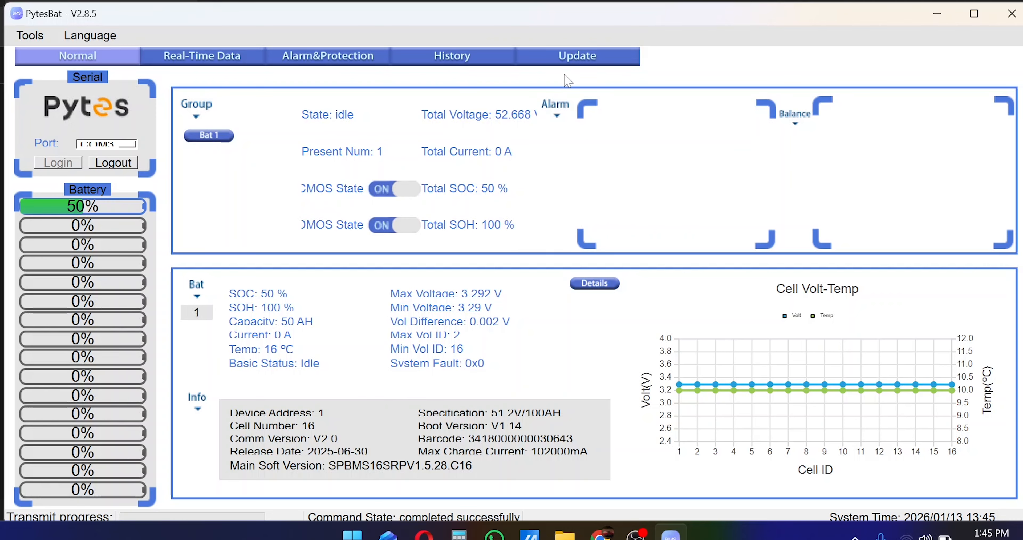
Open the Update page showing the E-Box 48100R firmware compatibility table.
left_click(579, 63)
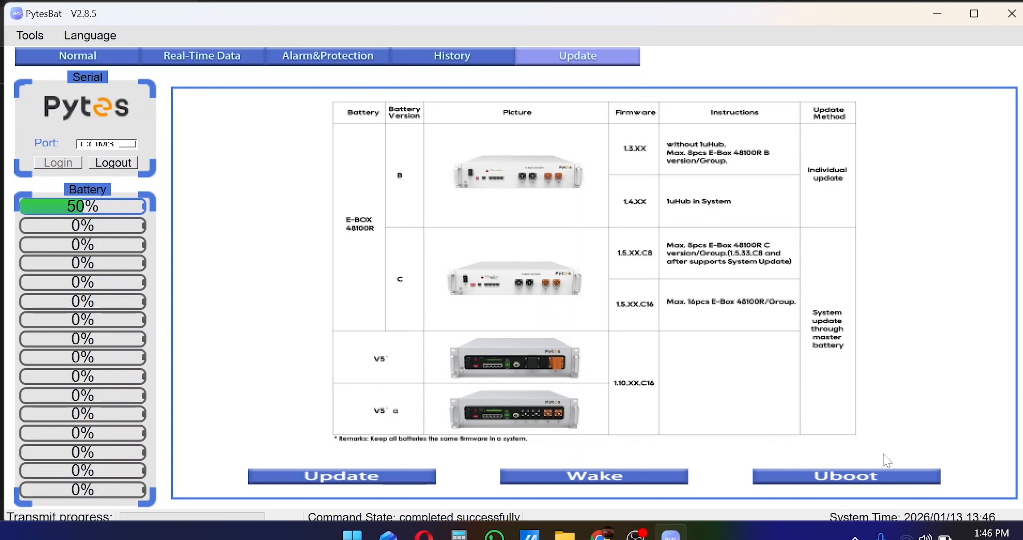
Start a Uboot bootloader upgrade and enter the password in the Notice dialog.
left_click(844, 478)
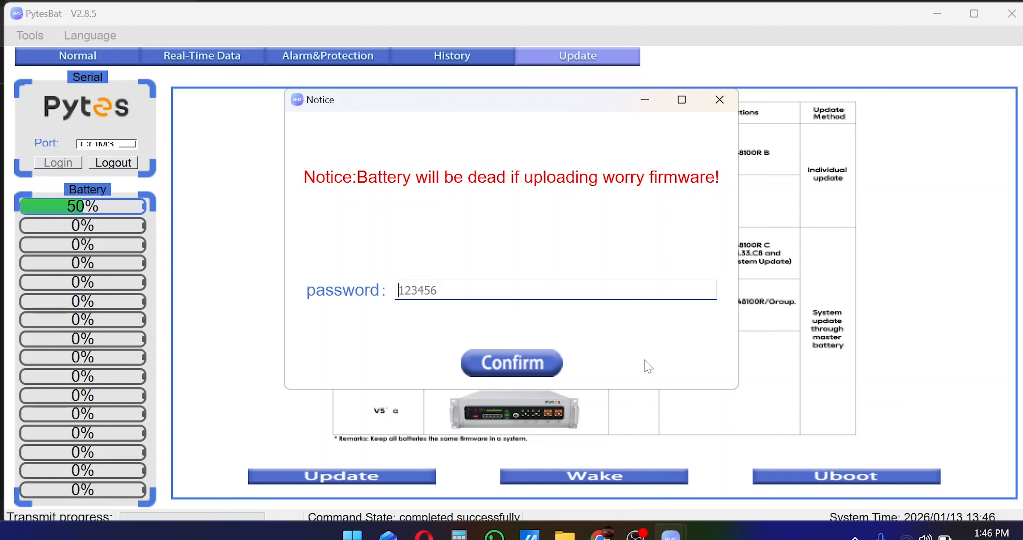
type("1")
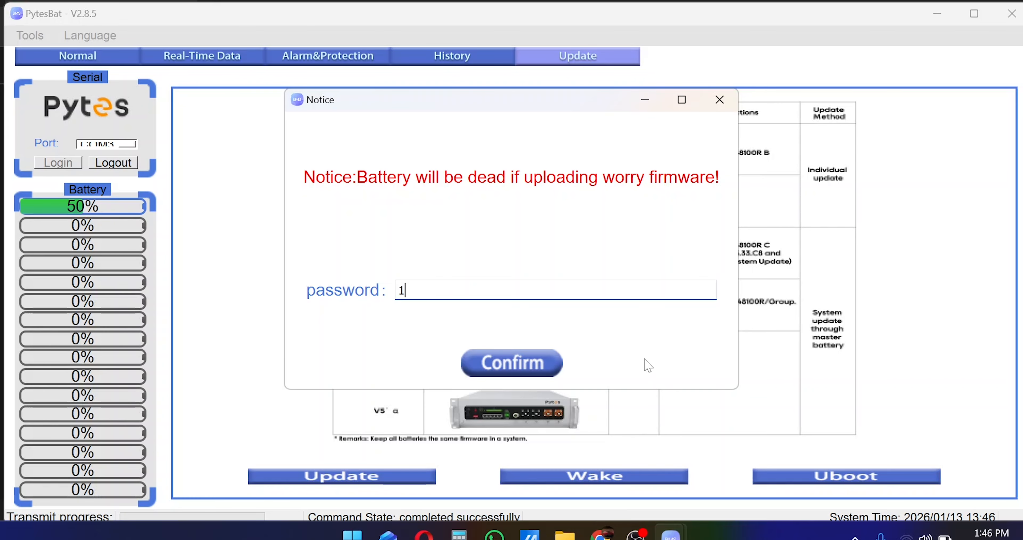
type("23456")
Flash bootloaderv1.14_GD32F307xC.bin from Downloads > Firmware Pytes2 > C8 to C16 onto the battery.
left_click(544, 374)
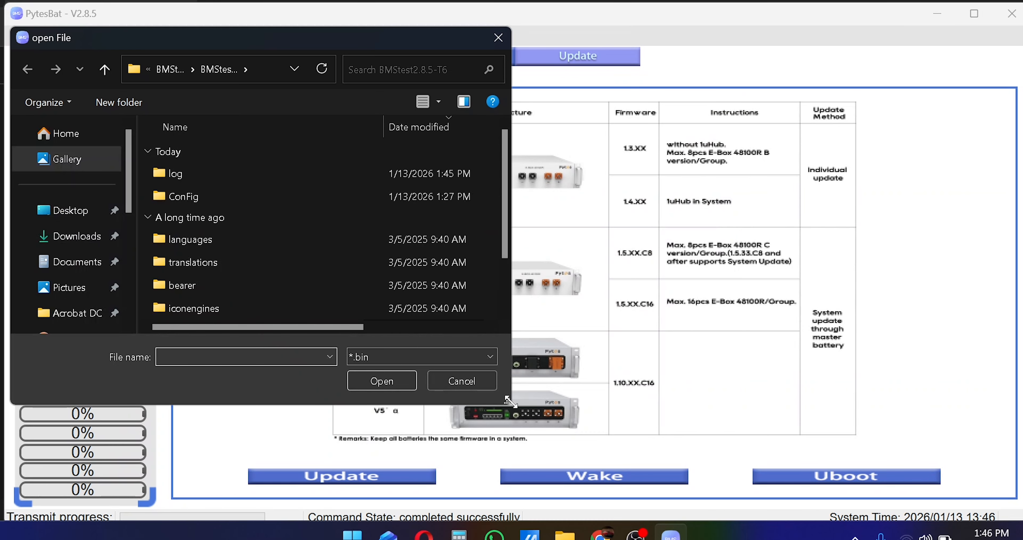
left_click_drag(509, 401, 660, 454)
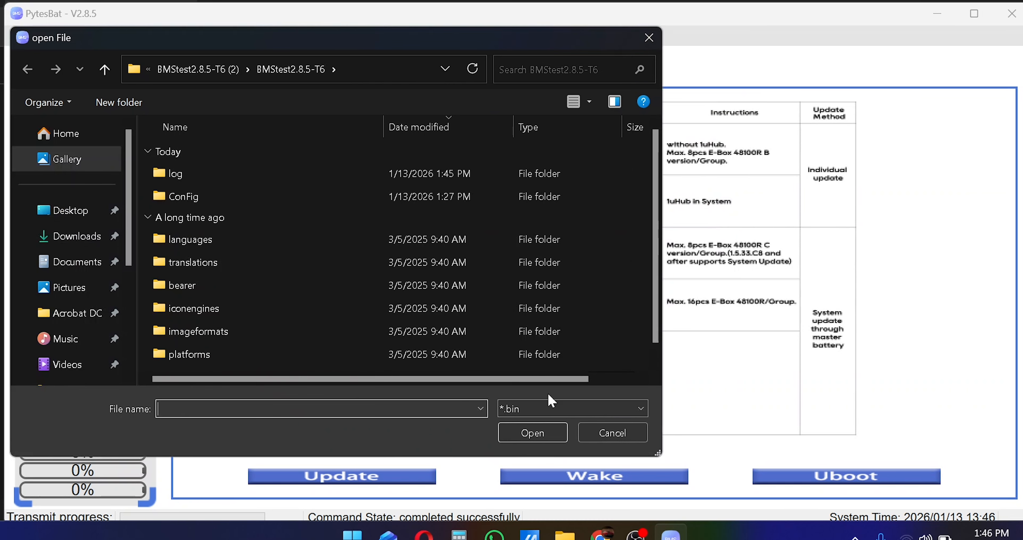
left_click(82, 239)
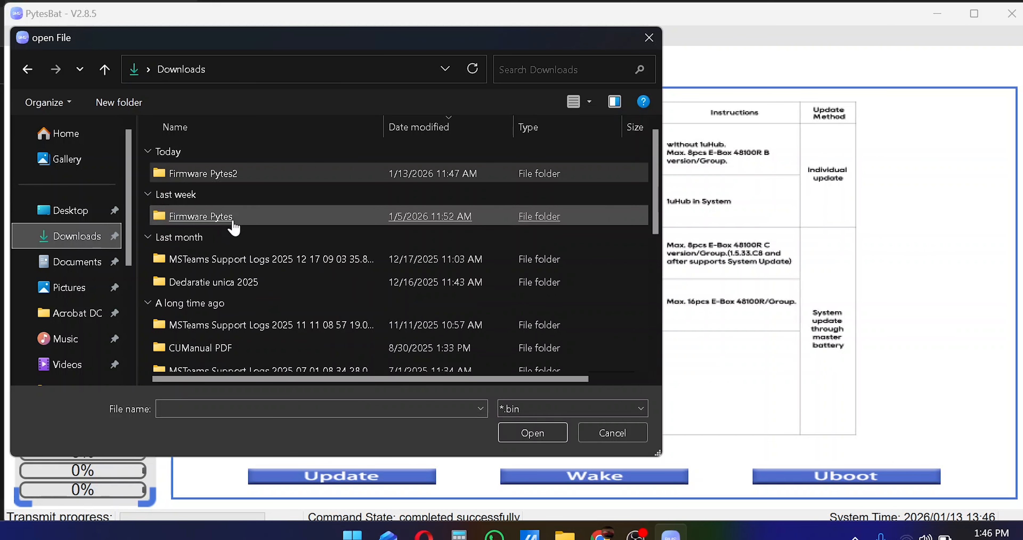
double_click(217, 173)
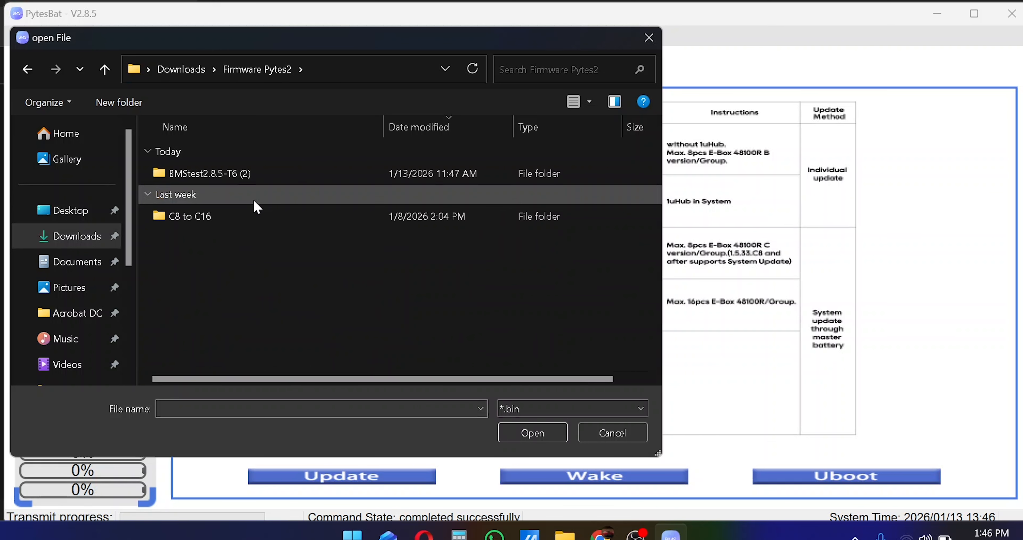
left_click(201, 220)
double_click(202, 220)
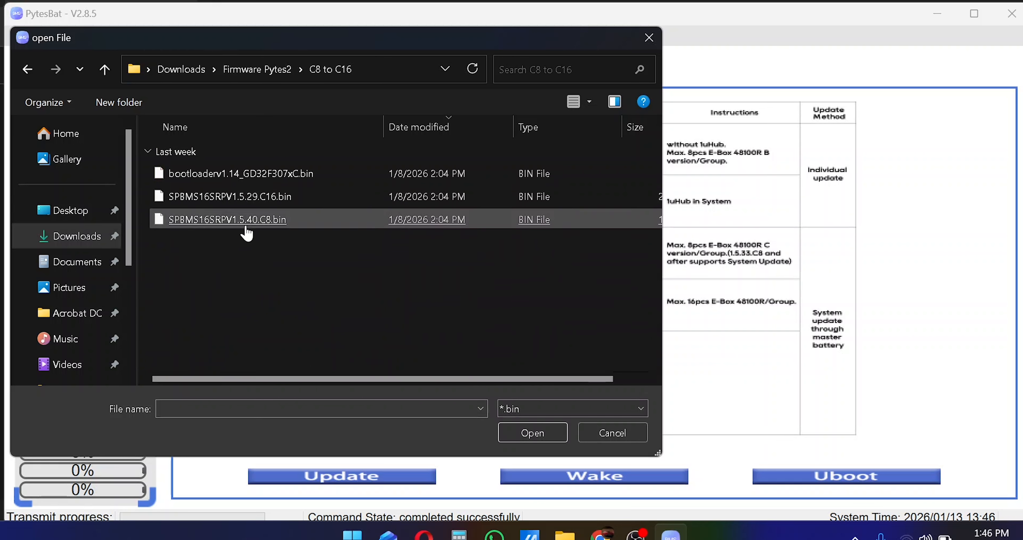
left_click(244, 182)
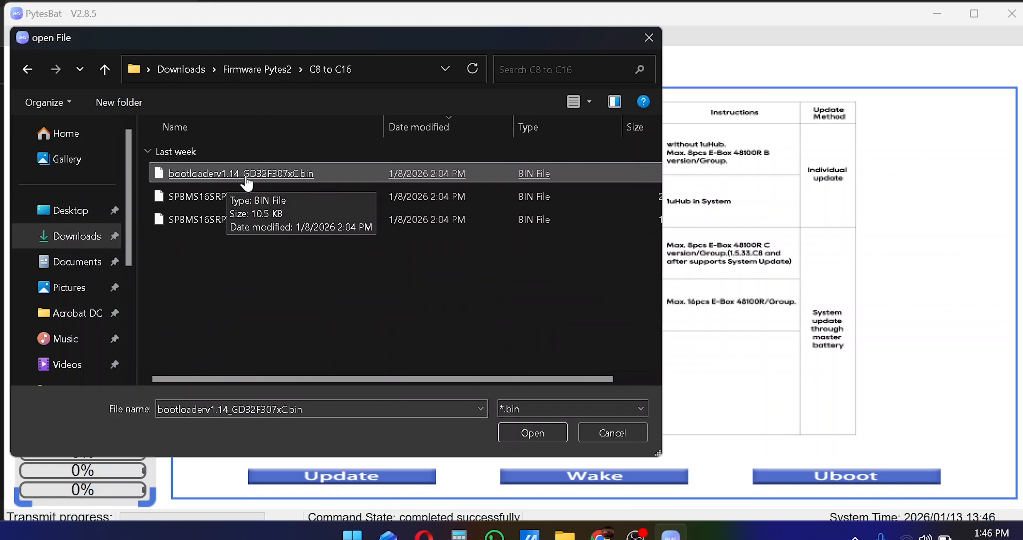
double_click(281, 177)
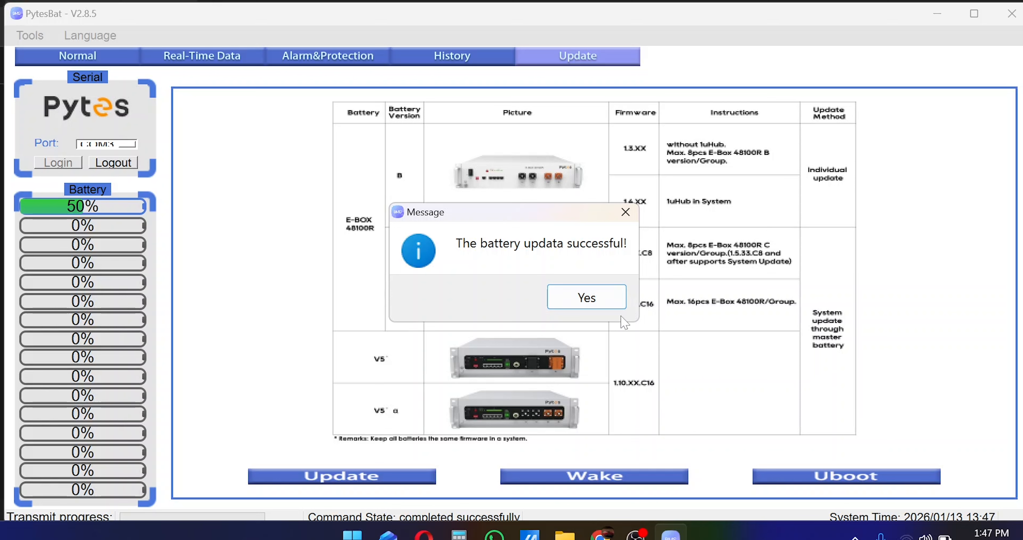
Upload the SPBMS16SRPV1.5.29.C16.bin main firmware to the battery after entering the password.
left_click(603, 306)
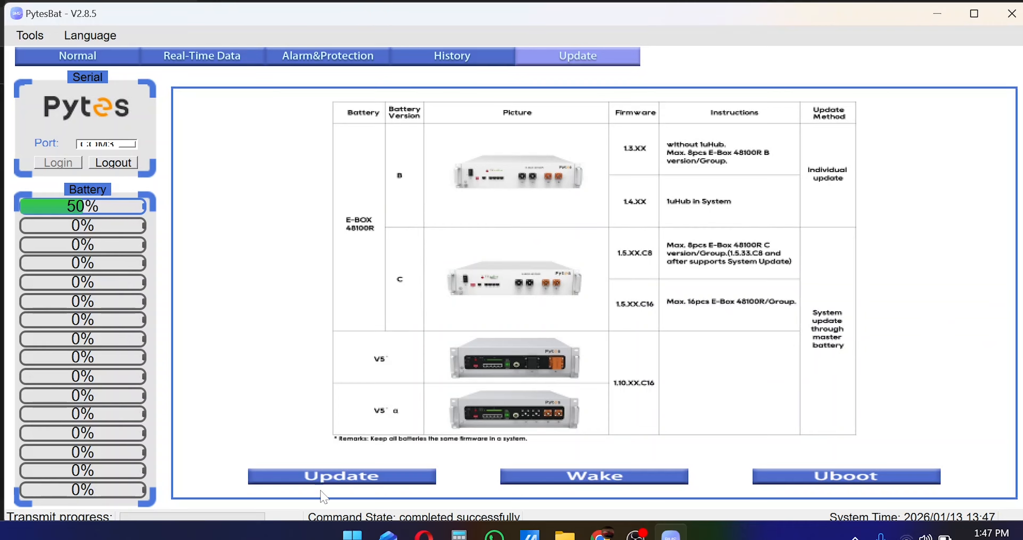
left_click(288, 482)
type("123456")
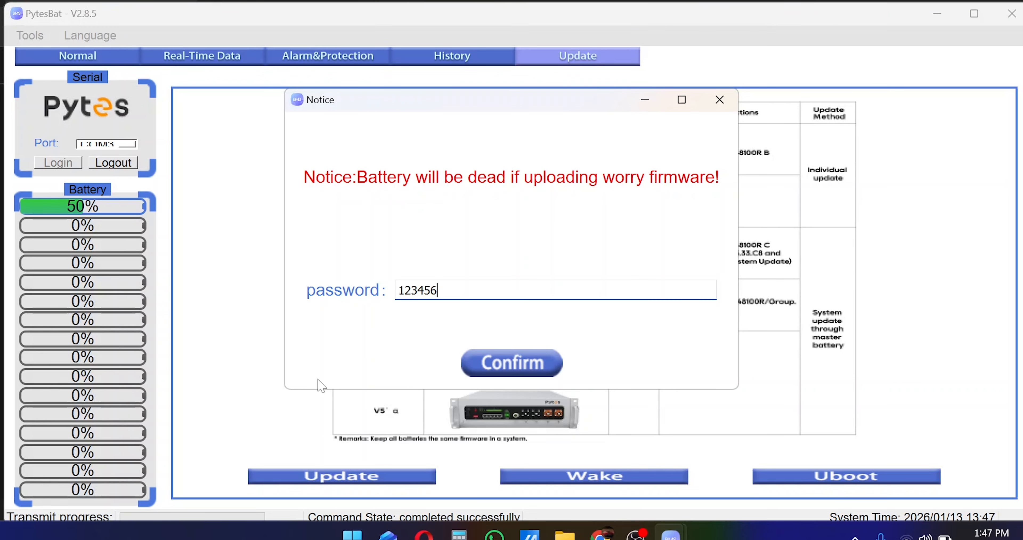
left_click(527, 369)
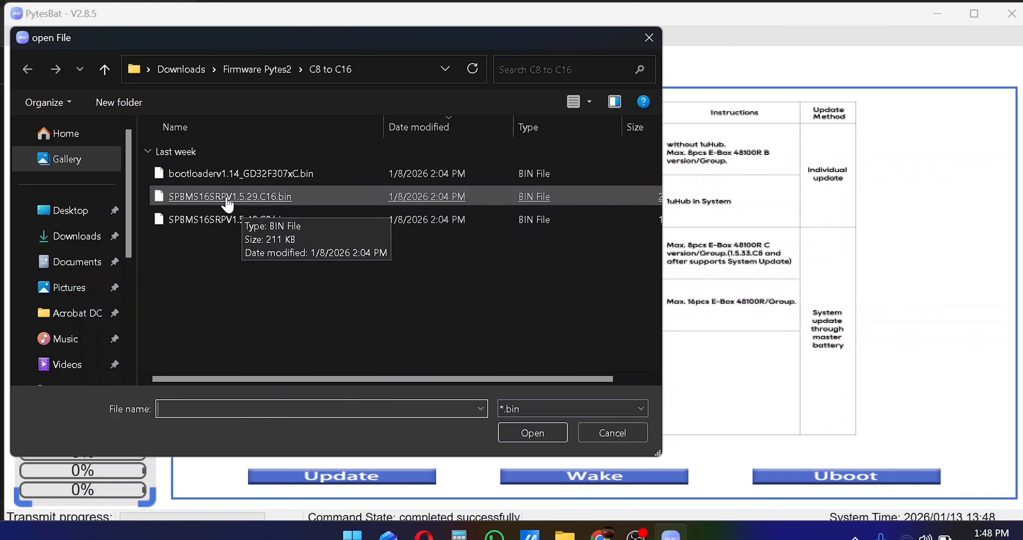
double_click(274, 197)
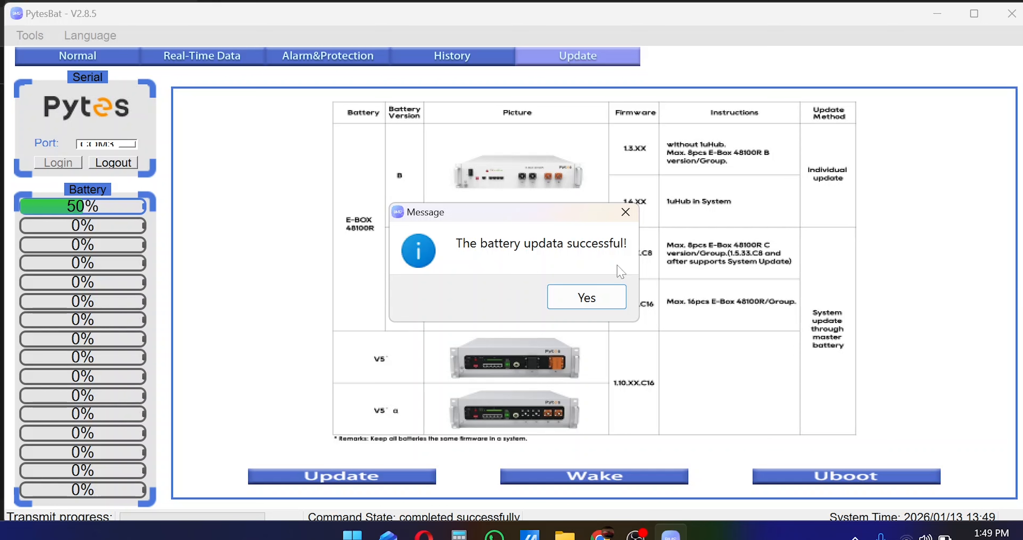
Verify Main Soft Version SPBMS16SRPV1.5.29.C16 on the Normal tab, then log out of the battery.
left_click(614, 298)
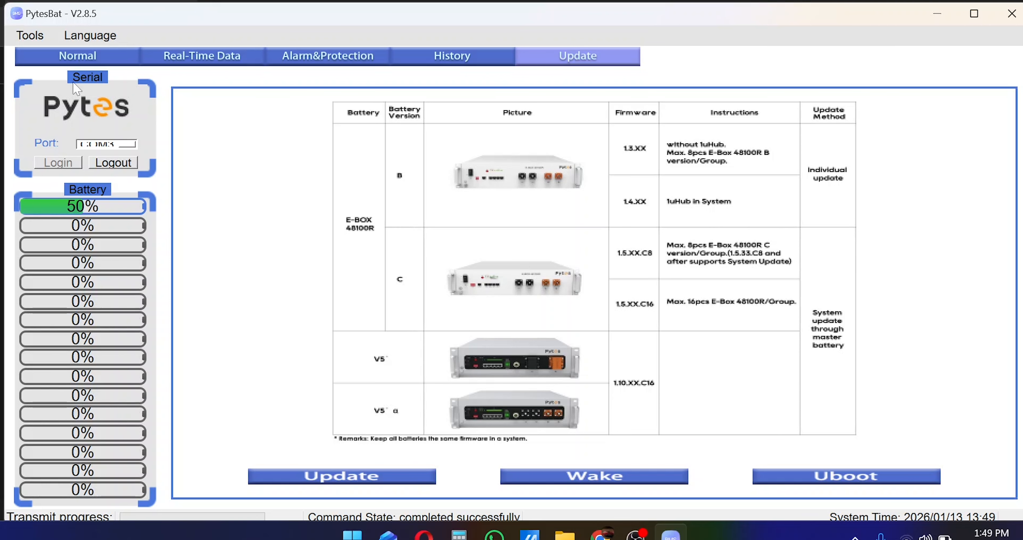
left_click(66, 55)
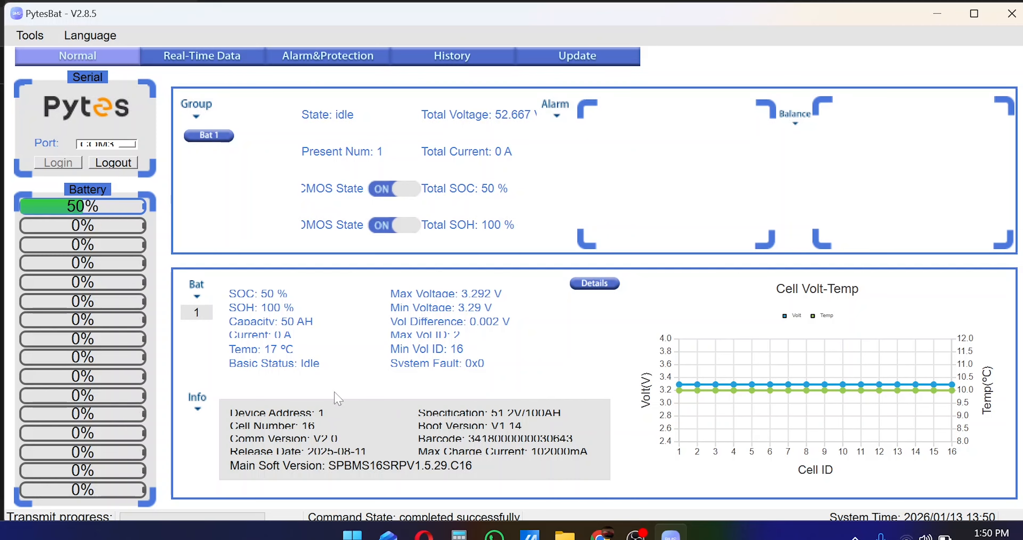
left_click(113, 163)
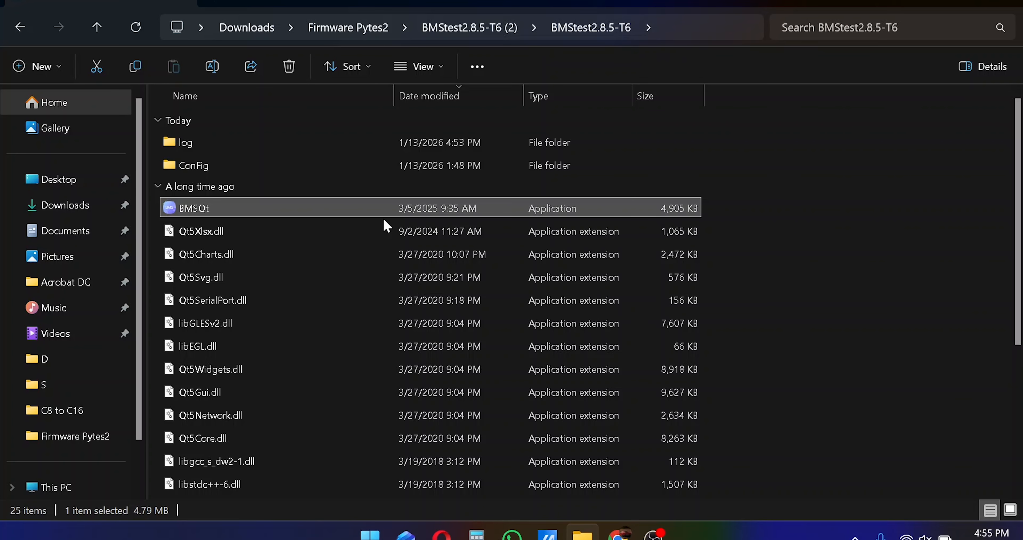
Relaunch BMSQt from the BMStest2.8.5-T6 folder and drop down PytesBat's Port list.
double_click(195, 210)
left_click(107, 143)
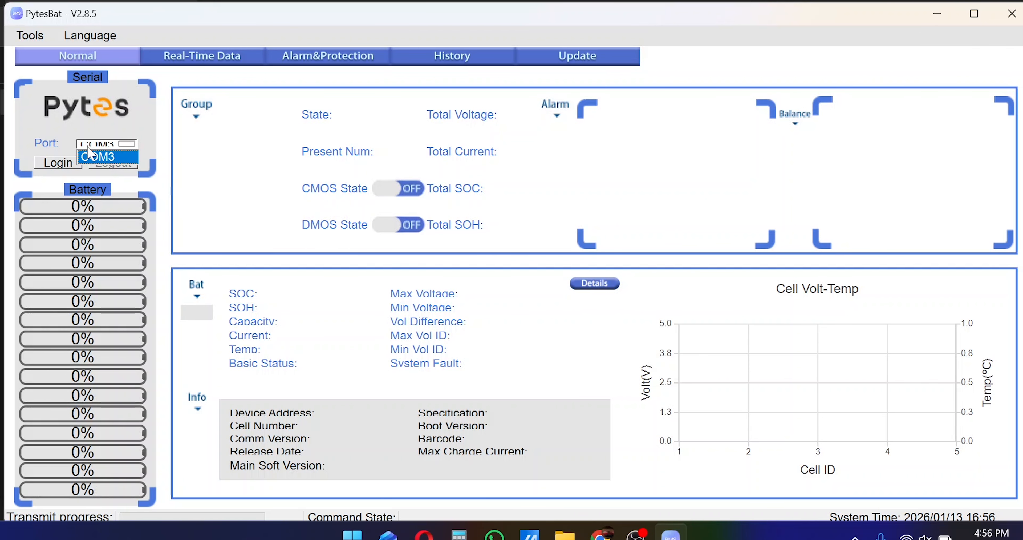
Log in to the battery on COM3, showing SPBMS16SRP2203V1.5.36.C8, and go to the Update page.
left_click(117, 158)
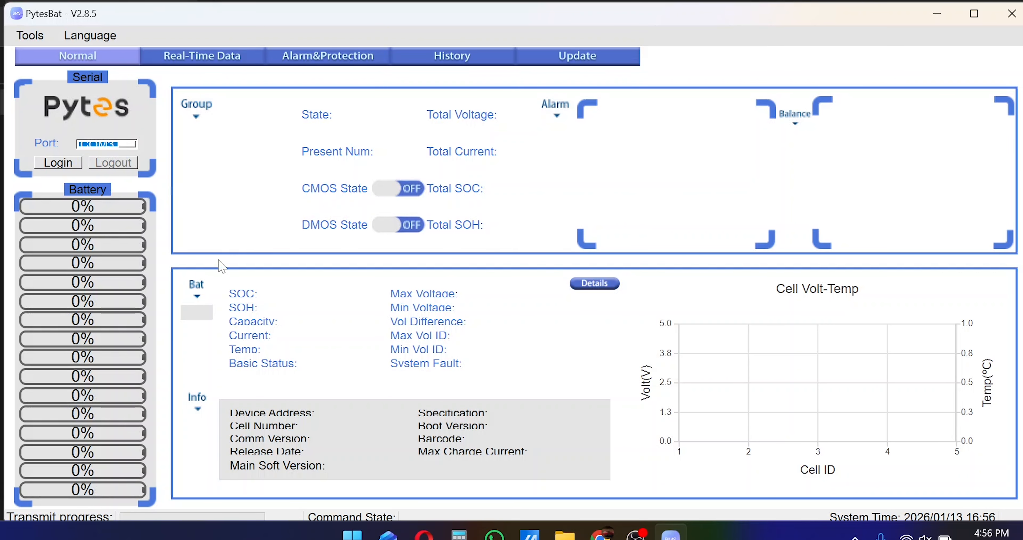
left_click(52, 163)
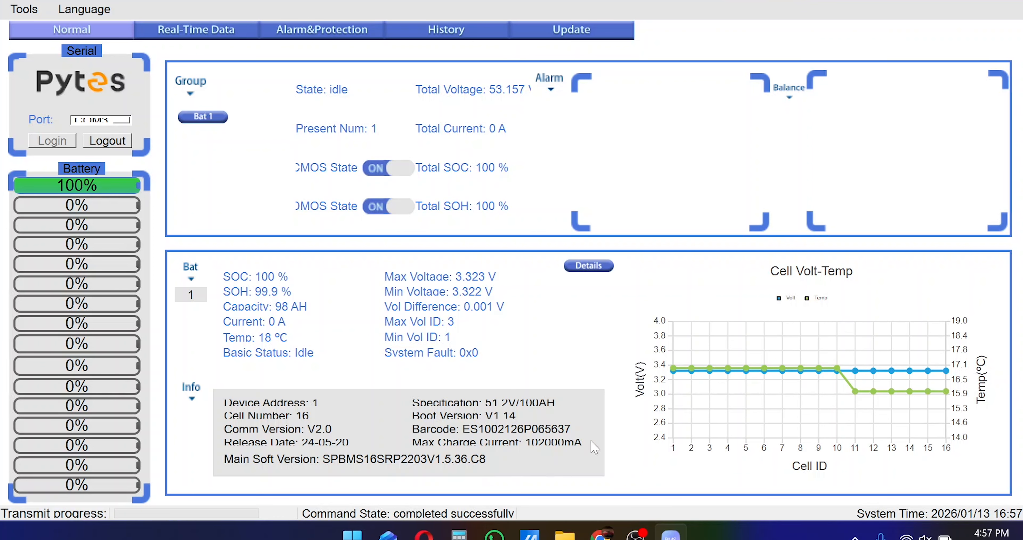
left_click(576, 32)
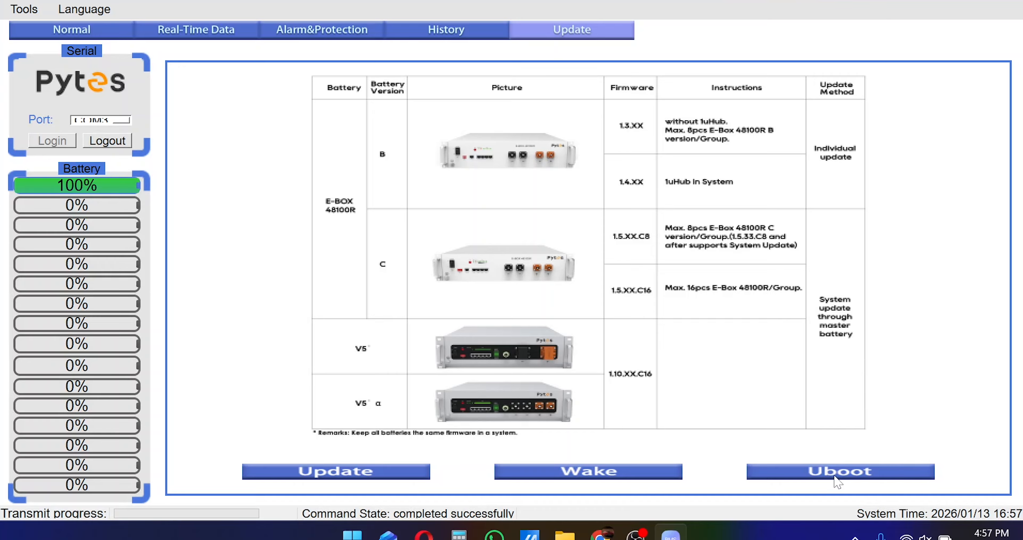
Flash bootloaderv1.14_GD32F307xC.bin via Uboot using the password, then dismiss the success message.
left_click(837, 481)
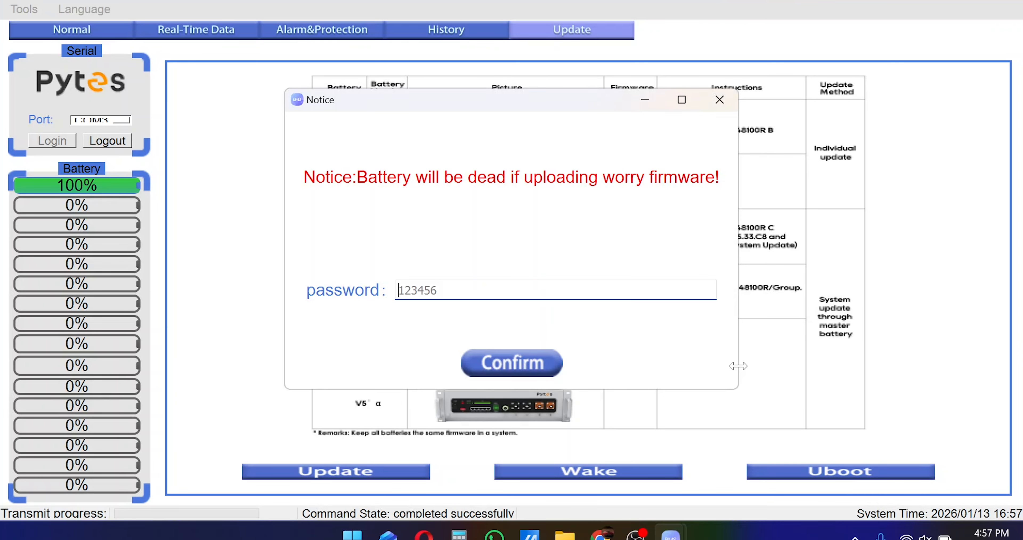
type("123456")
left_click(509, 372)
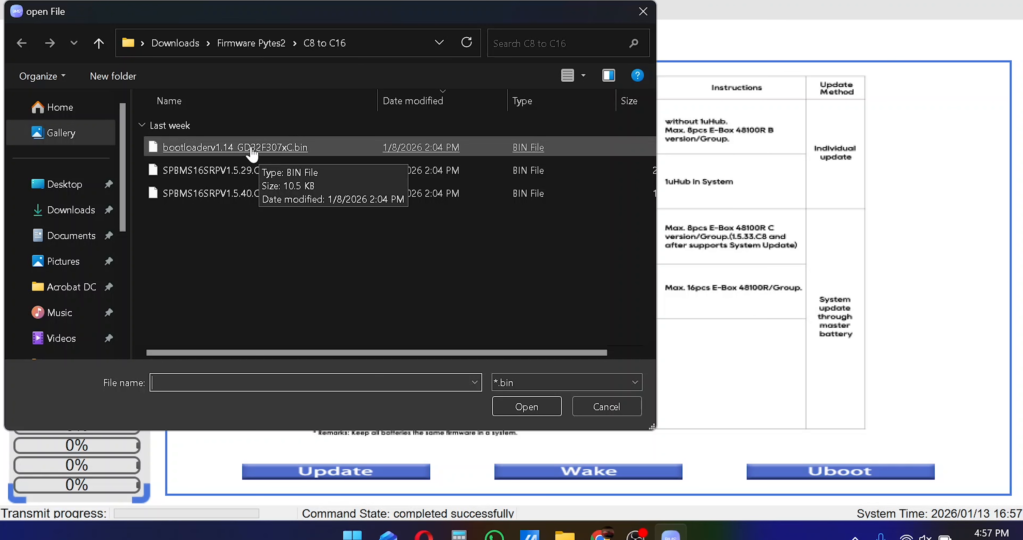
double_click(275, 155)
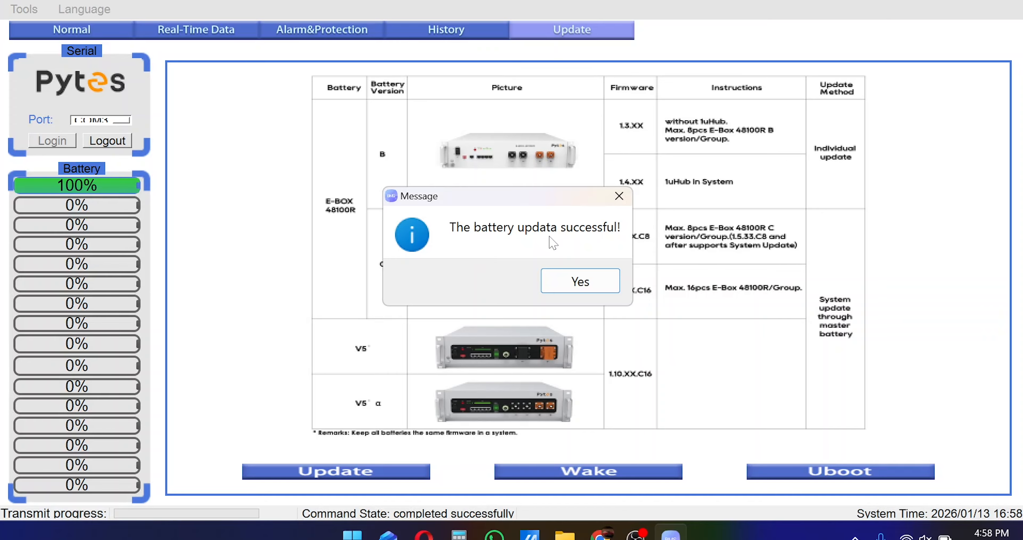
left_click(597, 287)
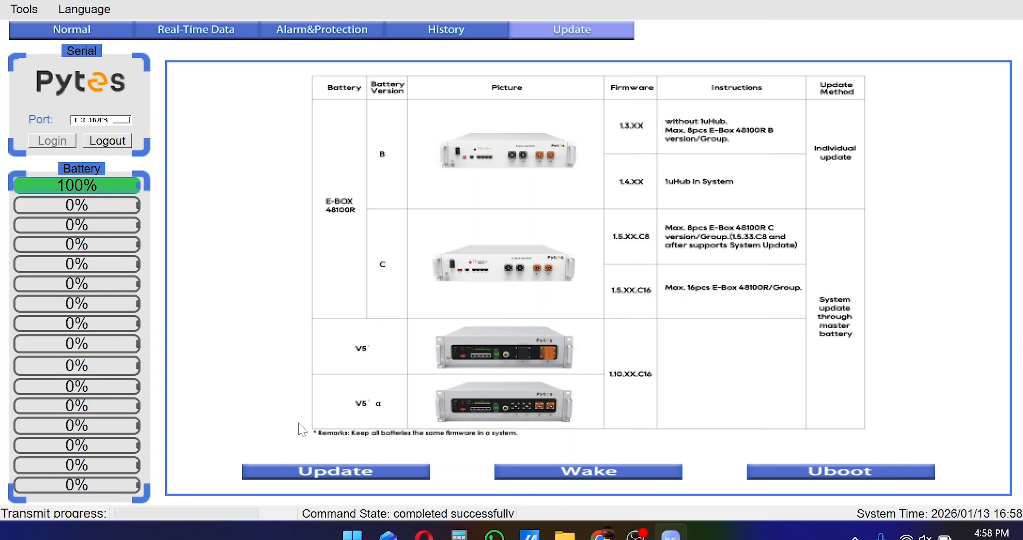
Upload SPBMS16SRPV1.5.40.C8.bin firmware using the password and acknowledge the success message.
left_click(333, 473)
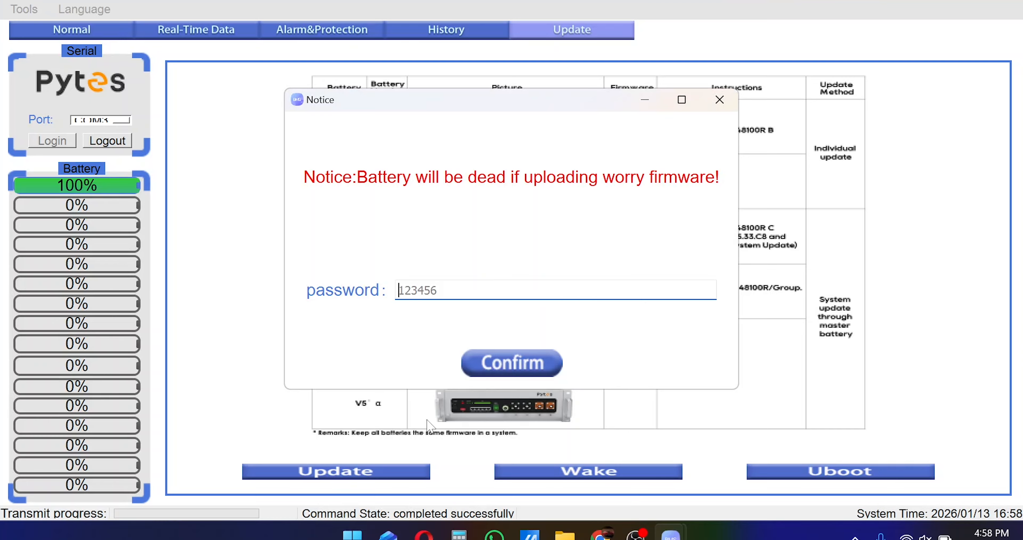
type("123456")
left_click(512, 362)
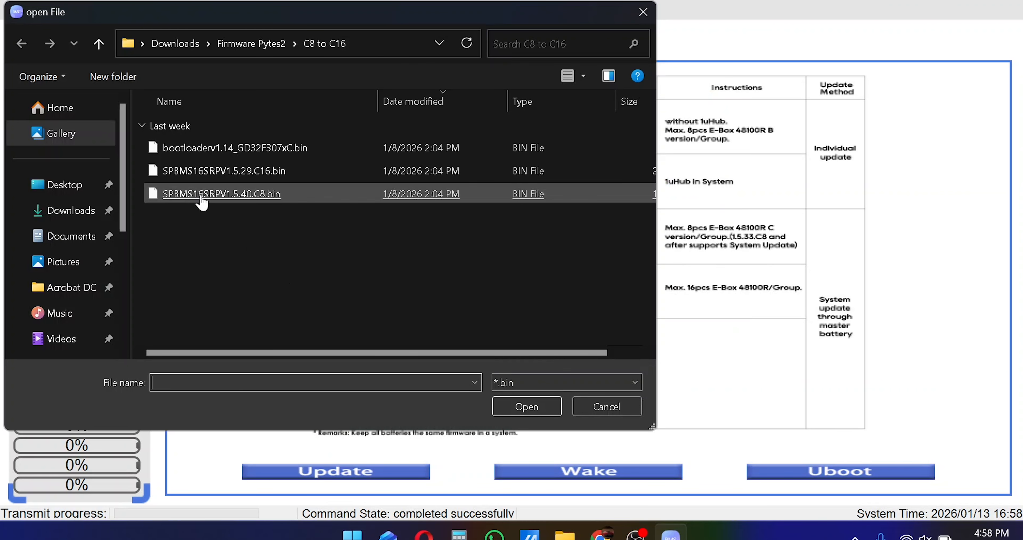
double_click(254, 200)
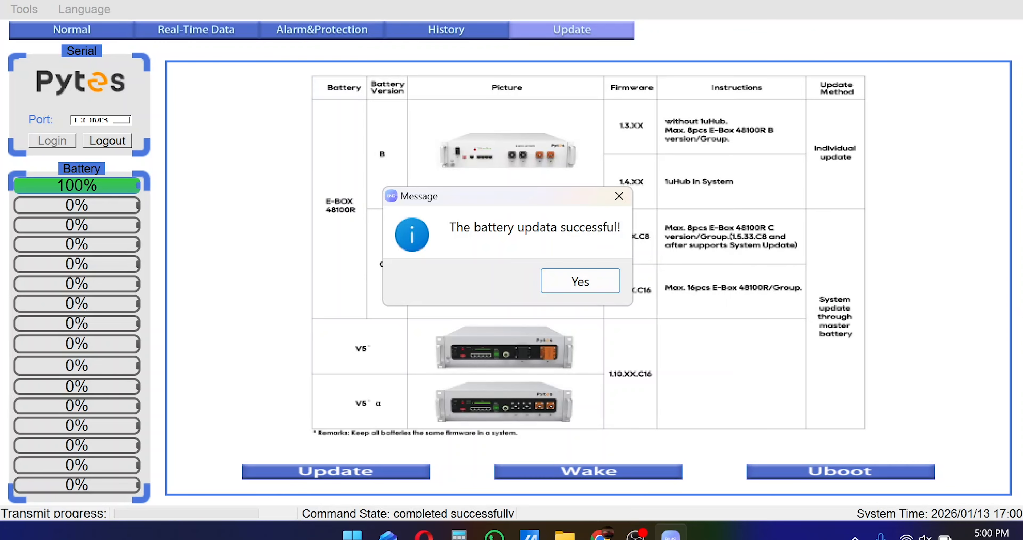
left_click(578, 281)
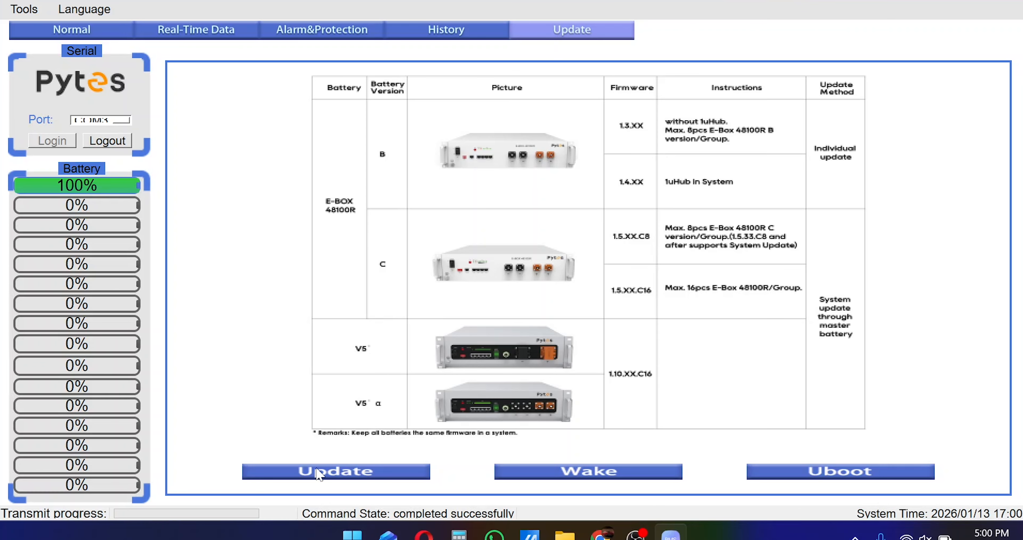
Upload SPBMS16SRPV1.5.29.C16.bin firmware using the password and acknowledge the success message.
left_click(318, 470)
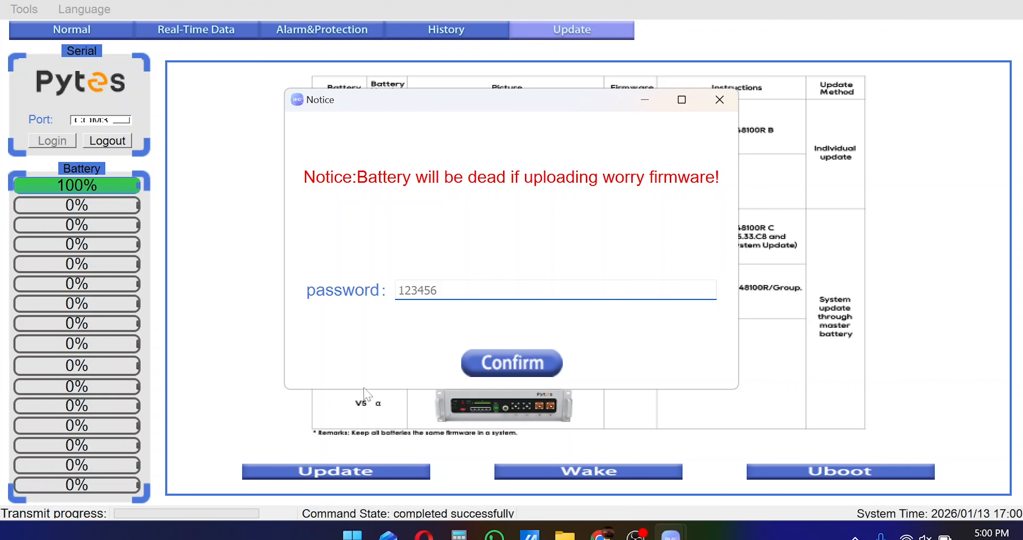
type("123456")
left_click(503, 363)
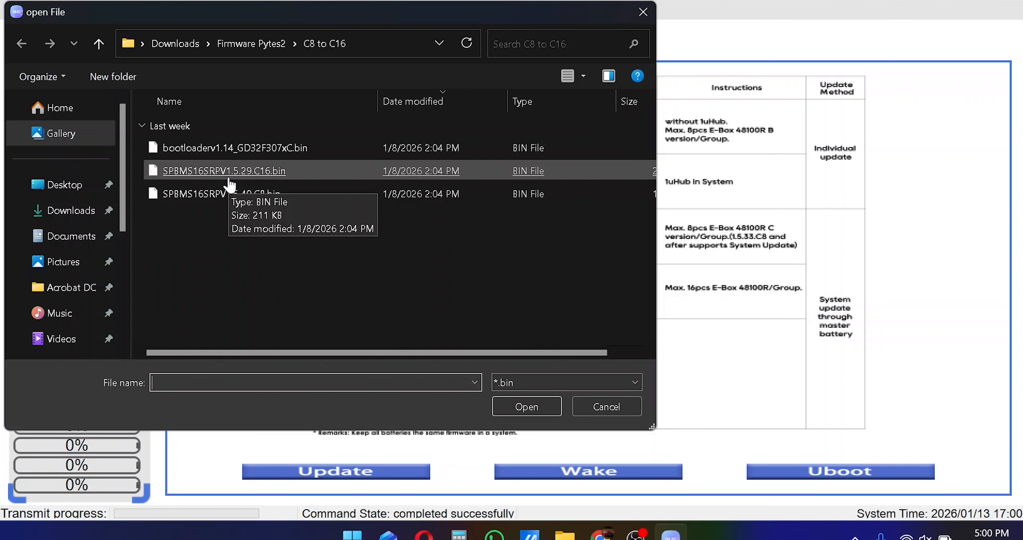
double_click(266, 180)
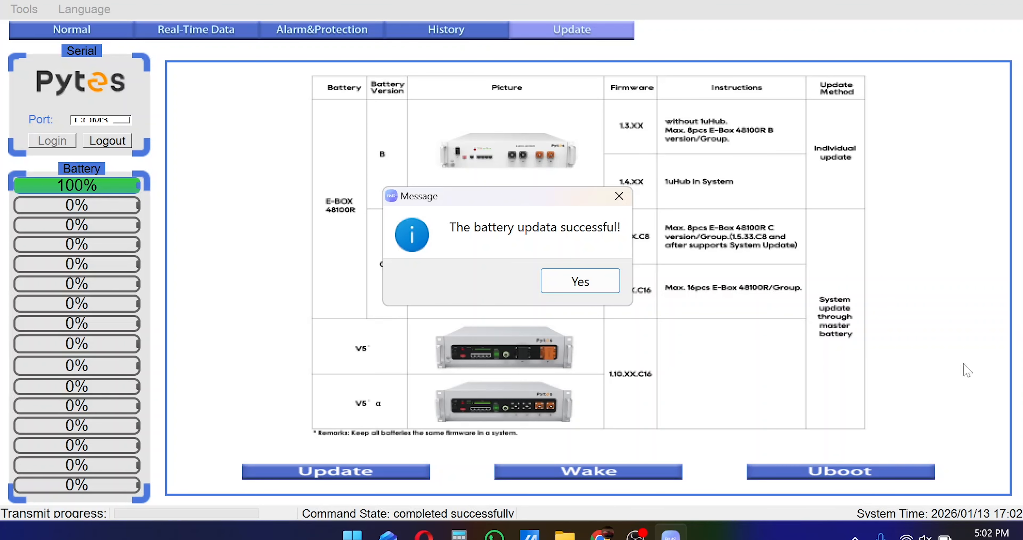
left_click(579, 283)
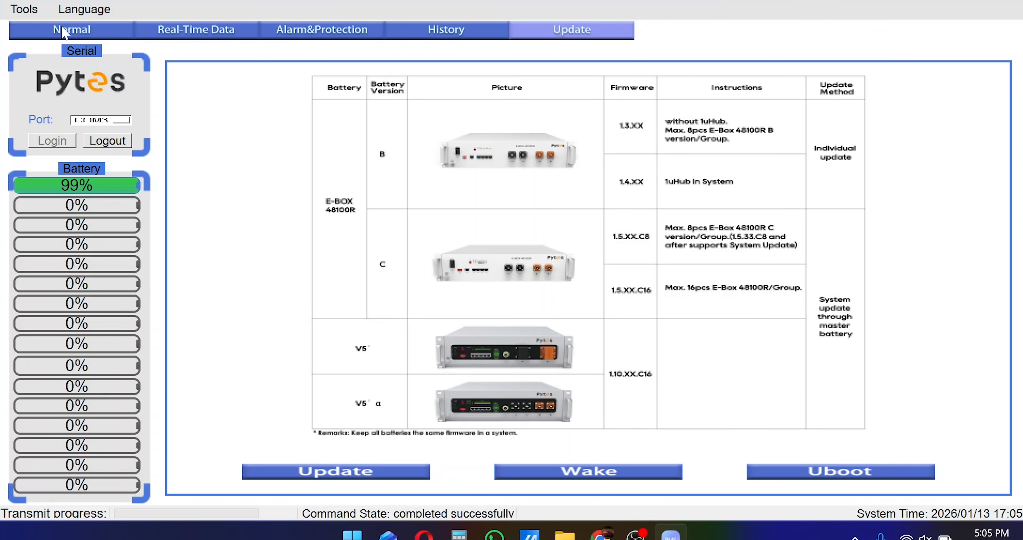
Confirm the Normal tab shows Main Soft Version SPBMS16SRPV1.5.29.C16, then log out of the battery.
left_click(49, 31)
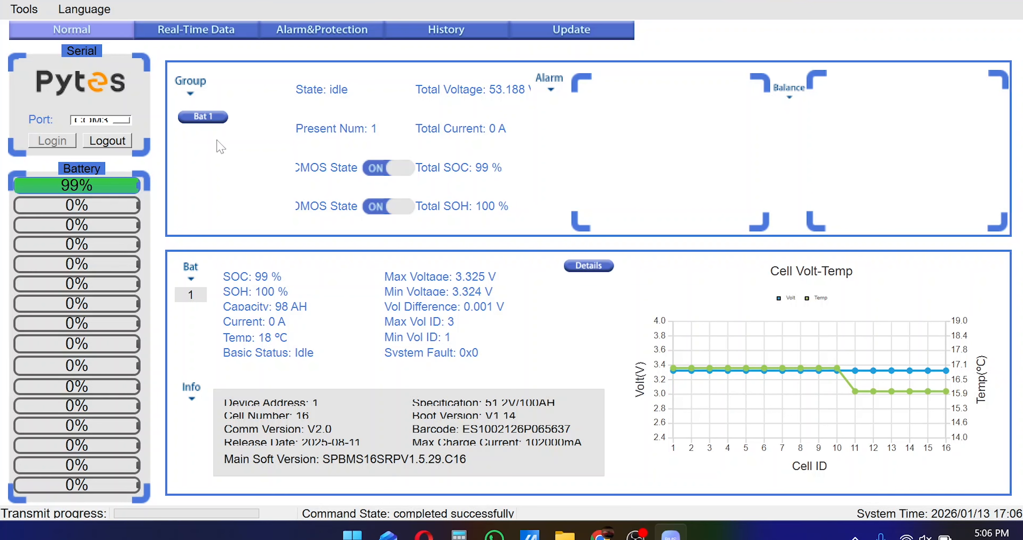
left_click(111, 143)
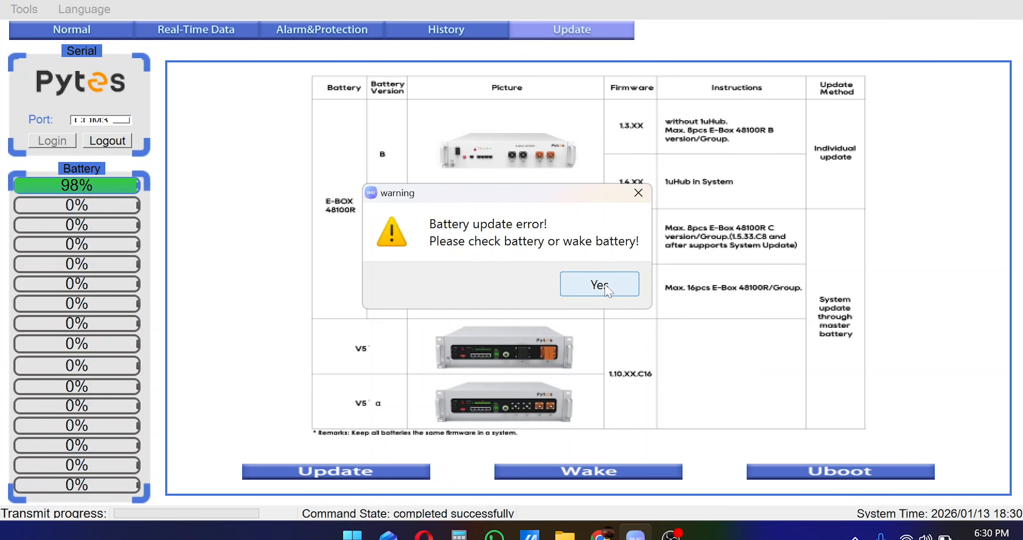
Dismiss the battery update error and log out from the Normal tab.
left_click(608, 287)
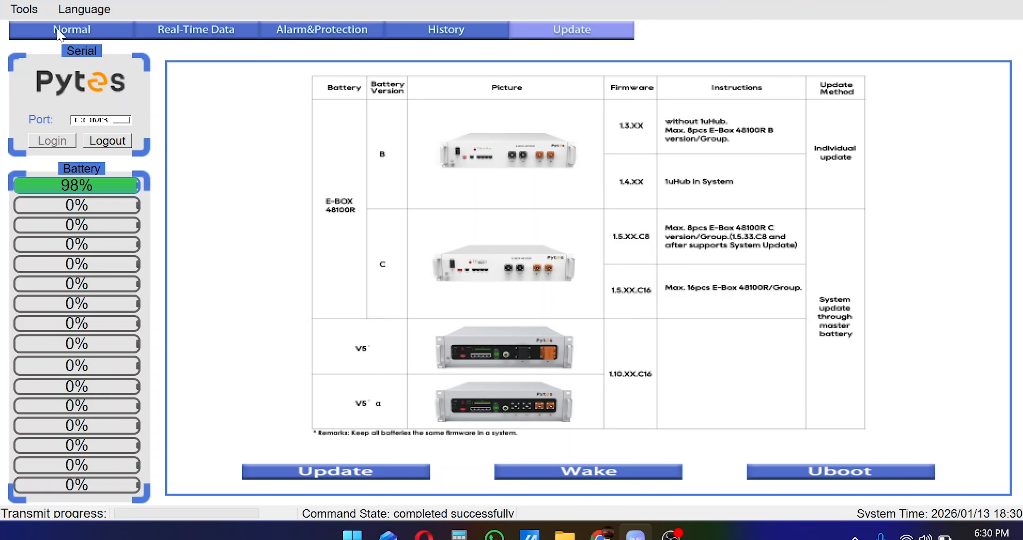
left_click(59, 35)
left_click(109, 141)
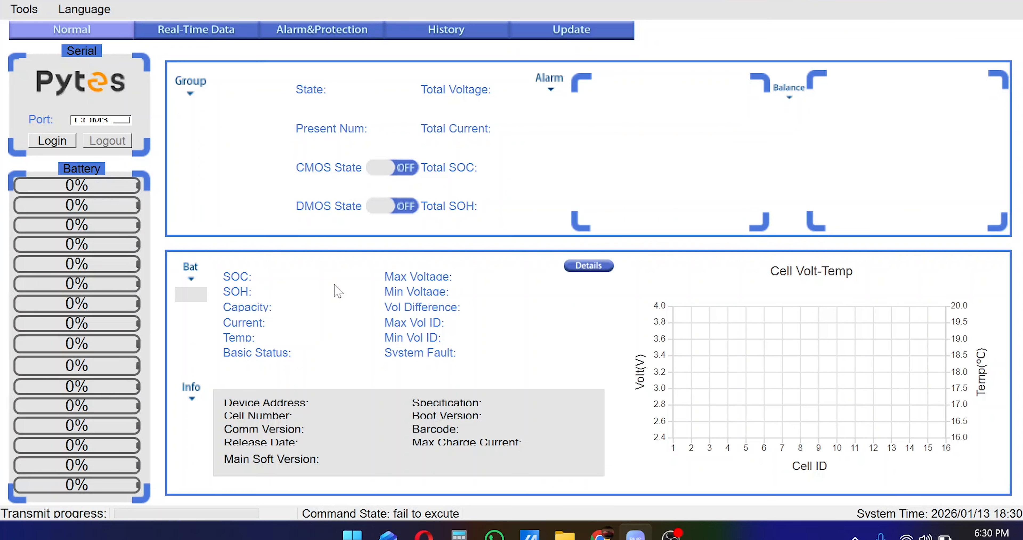
Log back in to the battery on serial port COM3.
left_click(101, 120)
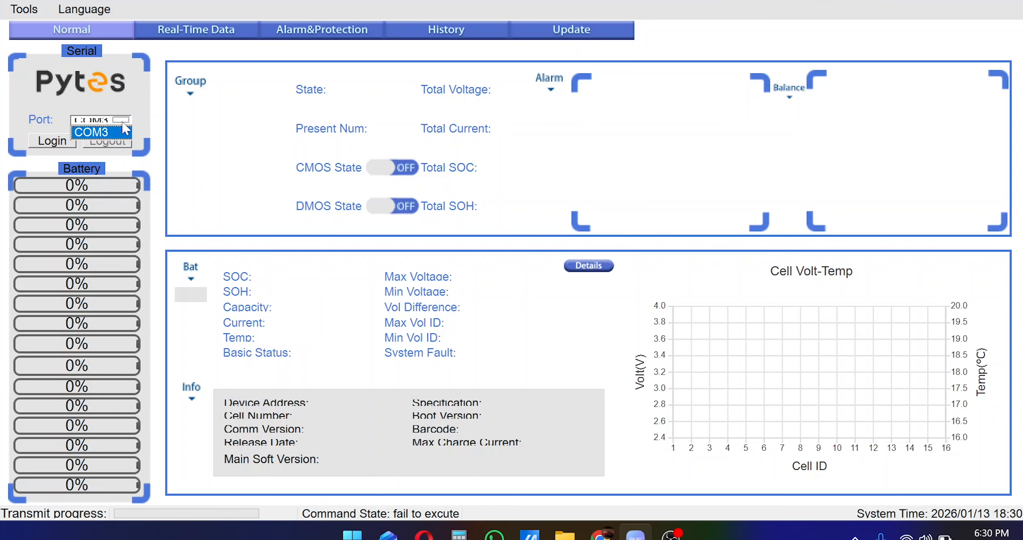
left_click(106, 133)
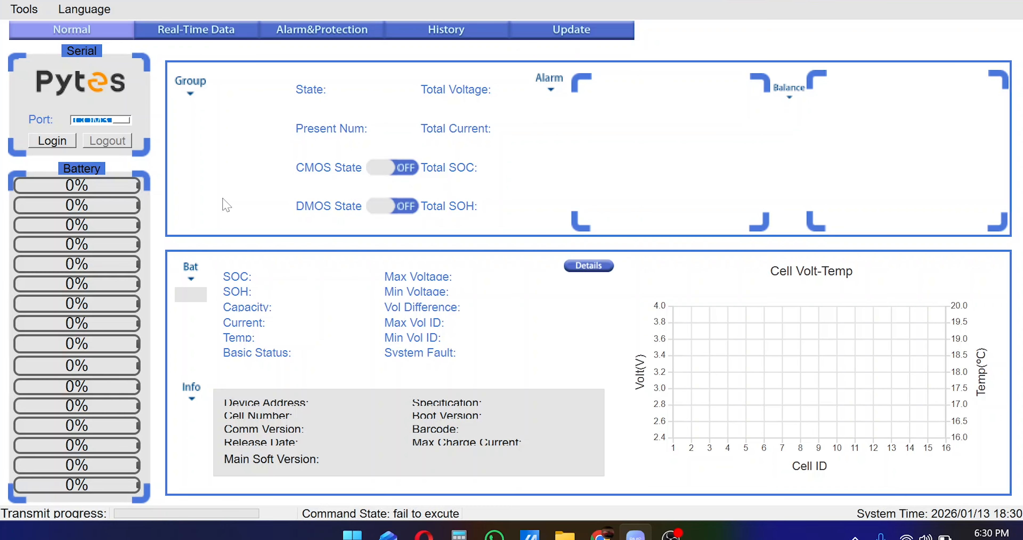
left_click(47, 142)
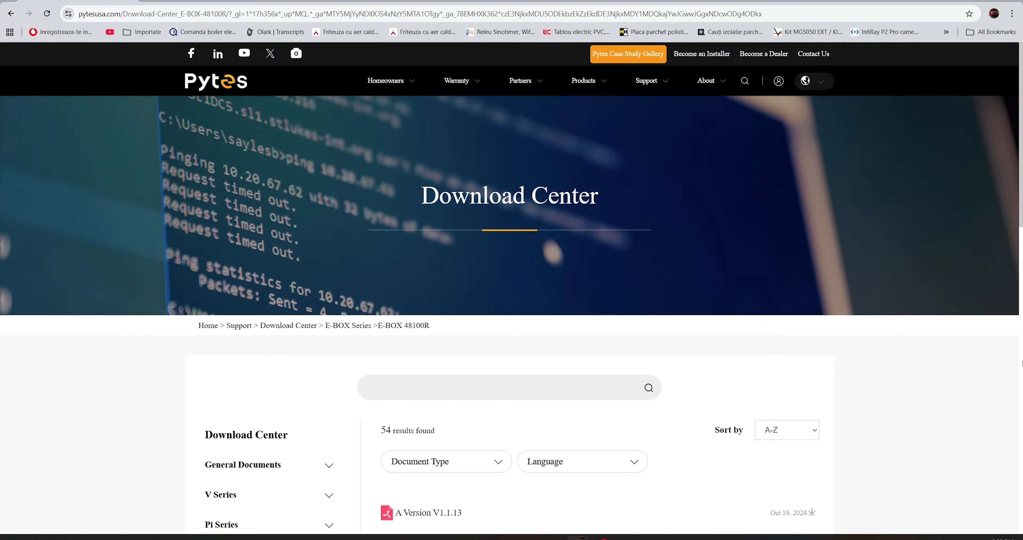
Filter E-BOX 48100R downloads to Firmware Upgrade and download the C8 to C16 Upgrade Guide & Firmware zip.
scroll(555, 323, "down", 6)
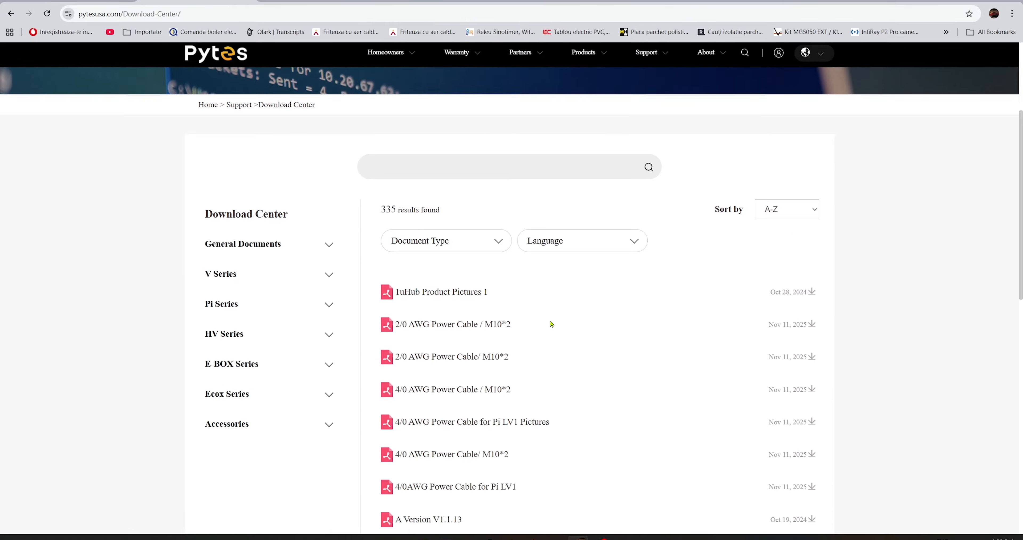
scroll(555, 323, "up", 1)
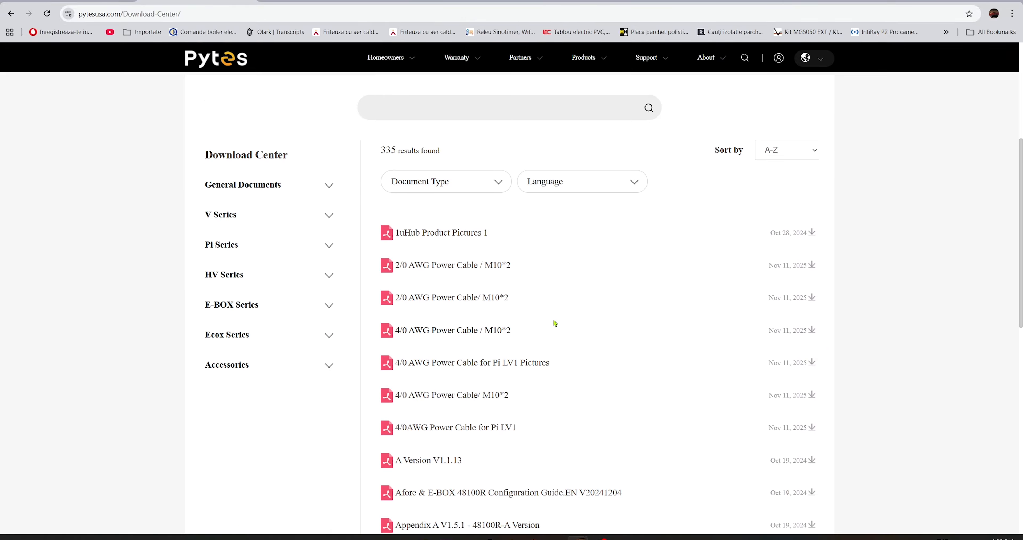
left_click(236, 305)
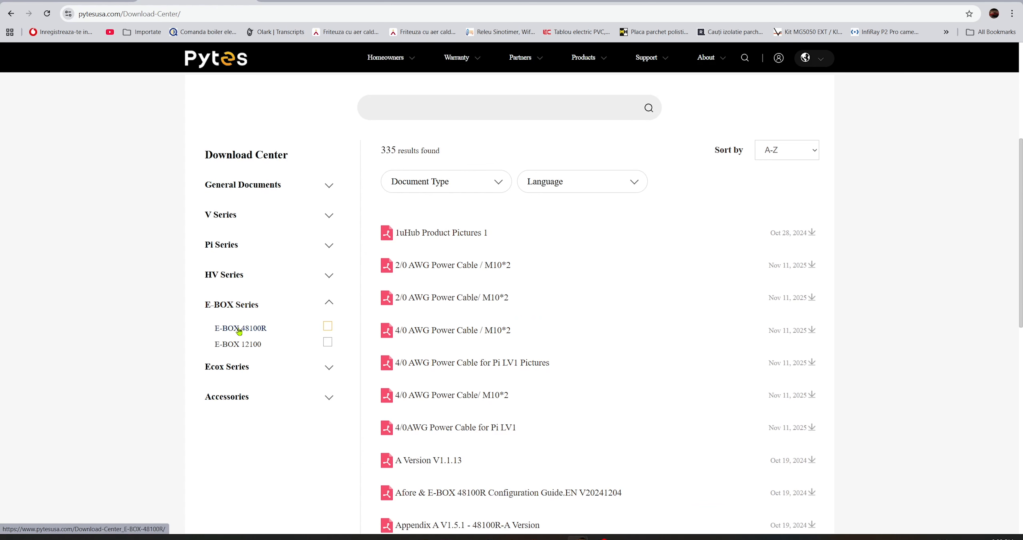
left_click(240, 332)
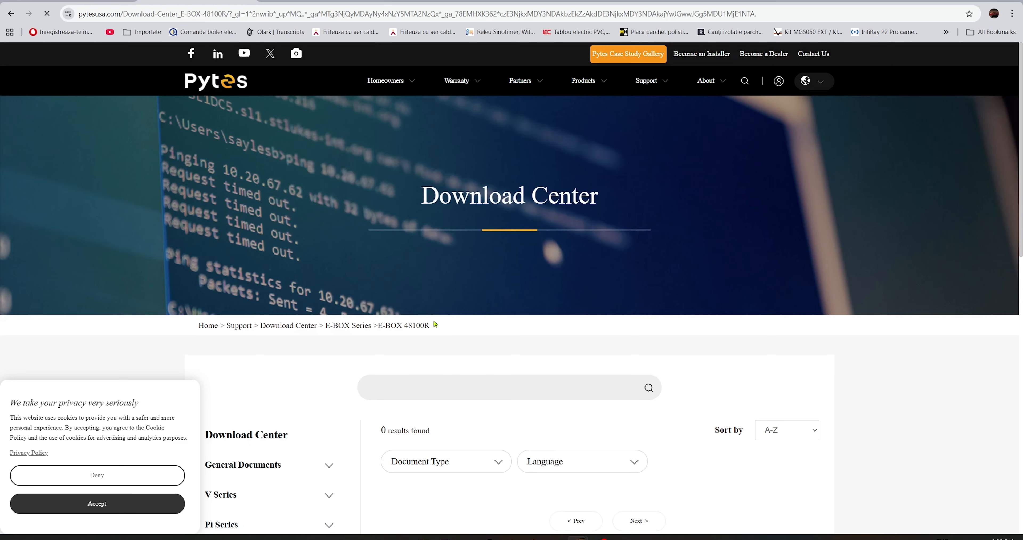
scroll(476, 326, "down", 6)
left_click(480, 135)
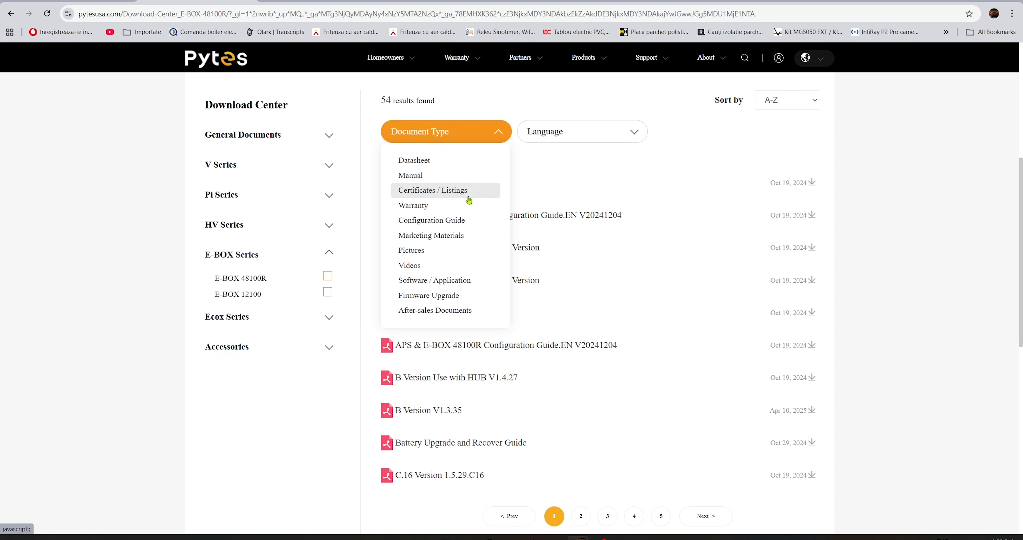
left_click(446, 296)
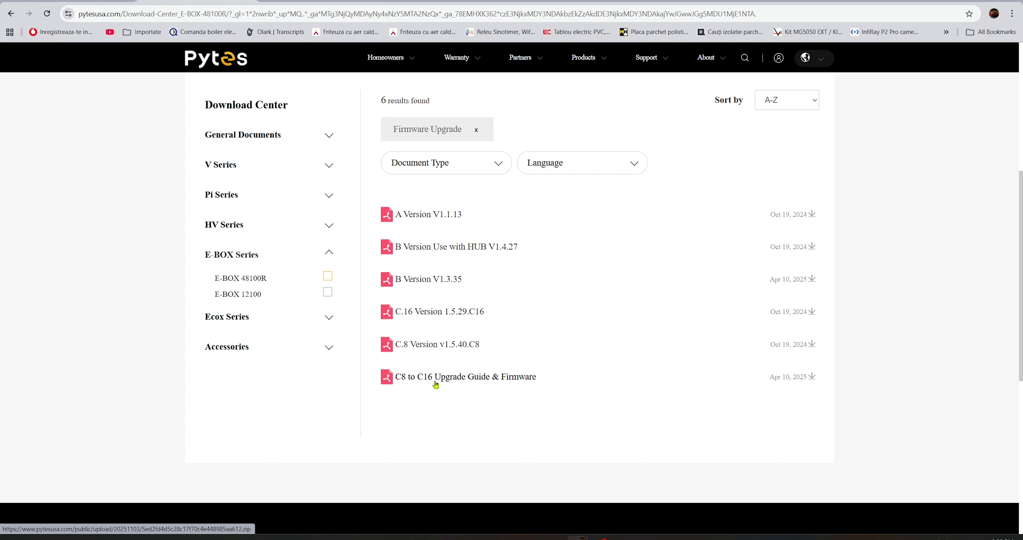
left_click(484, 380)
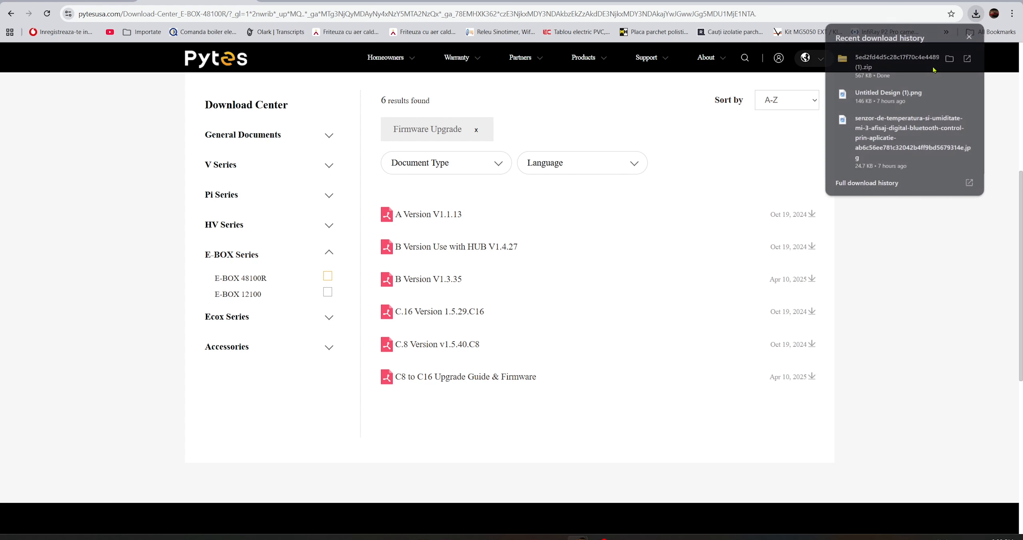
Open the zip's C8 to C16 folder and inspect the bootloader, SPBMS16SRPV1.5.40.C8.bin and SPBMS16SRPV1.5.29.C16.bin files.
double_click(115, 71)
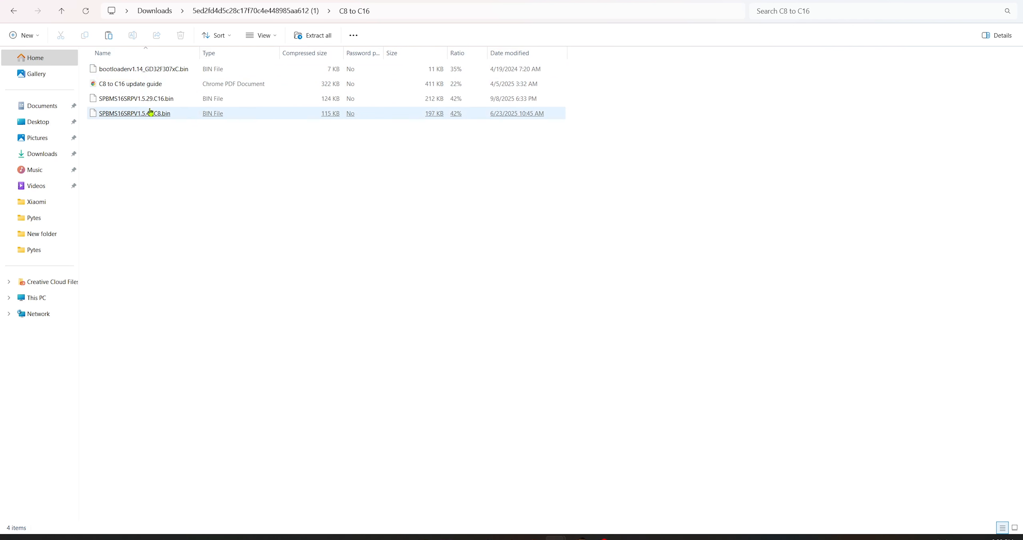
left_click(115, 73)
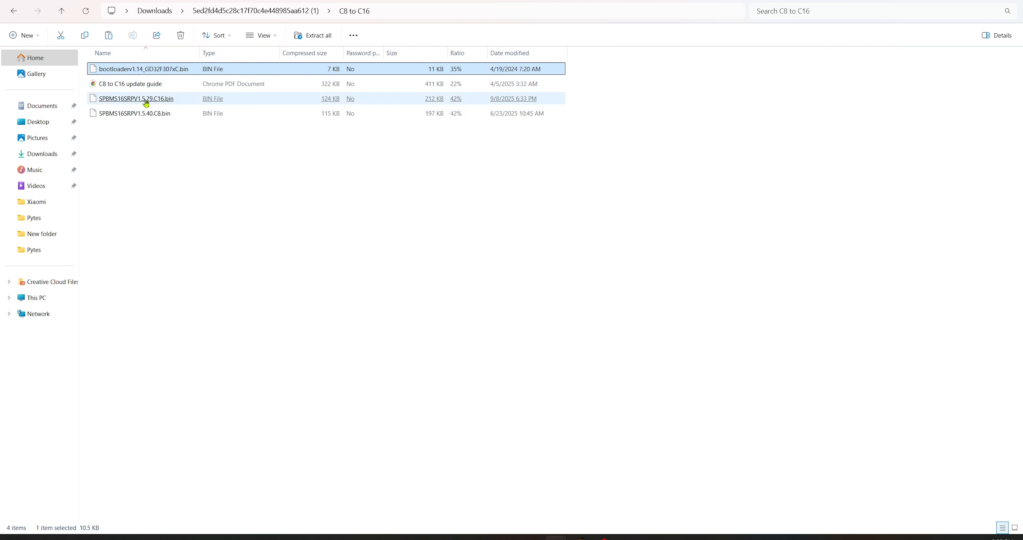
left_click(156, 120)
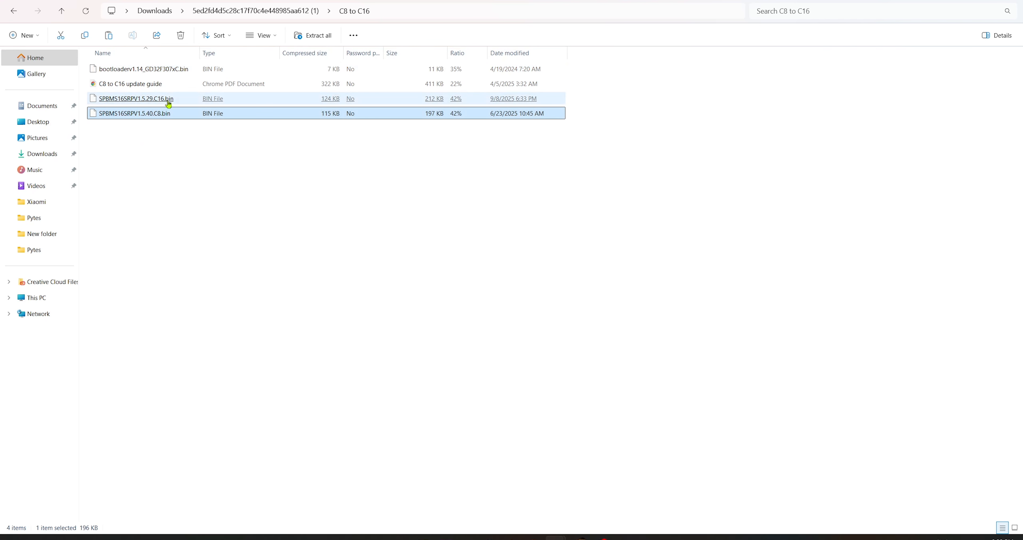
left_click(155, 104)
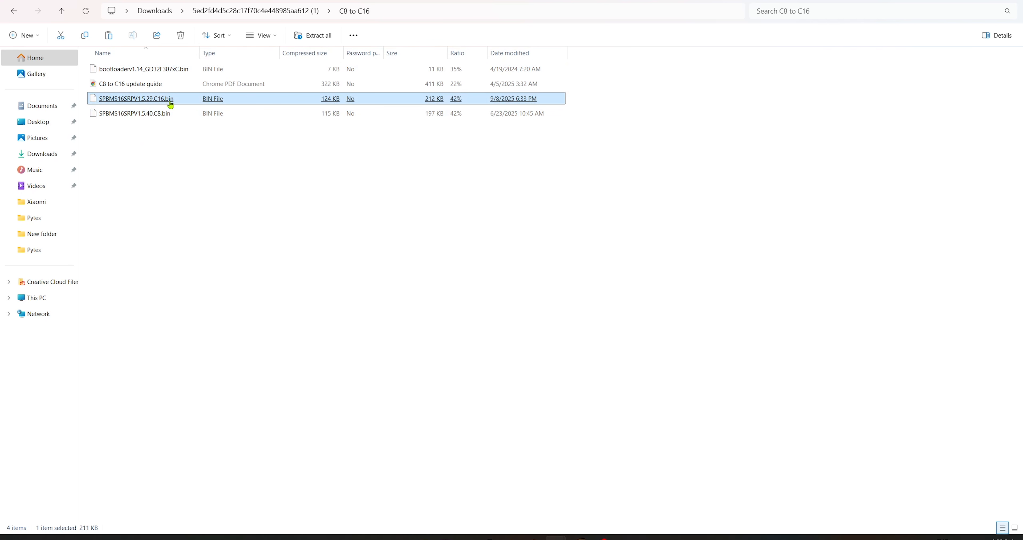
left_click(189, 135)
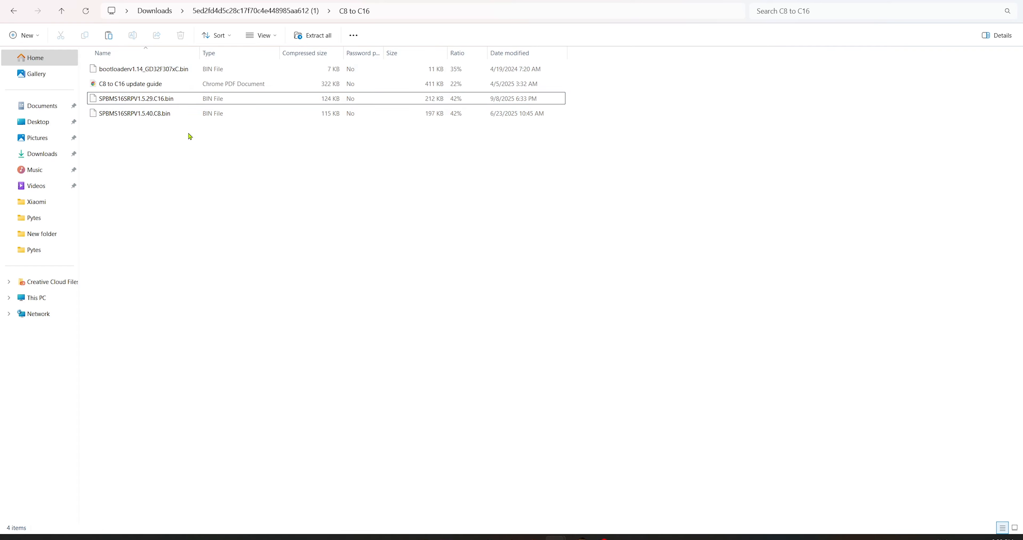